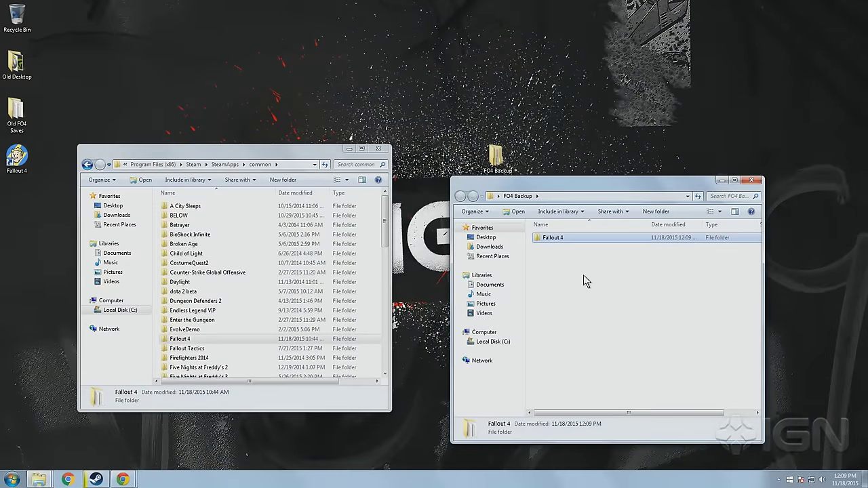
Step: Compare the backup and original Fallout 4 folders, confirm both hold 17 items, then close them
double_click(539, 242)
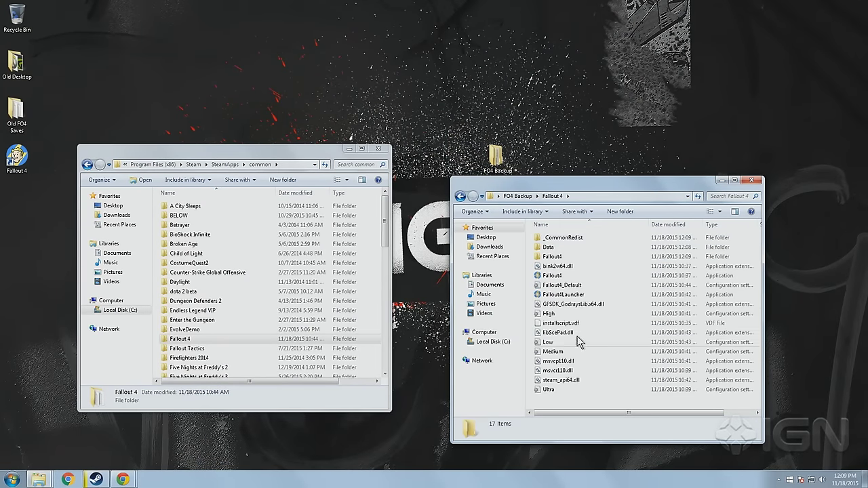
double_click(203, 338)
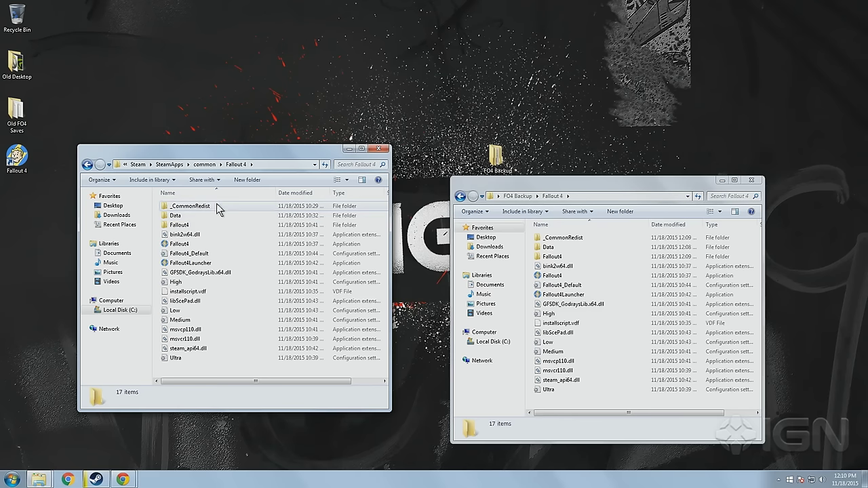
click(386, 148)
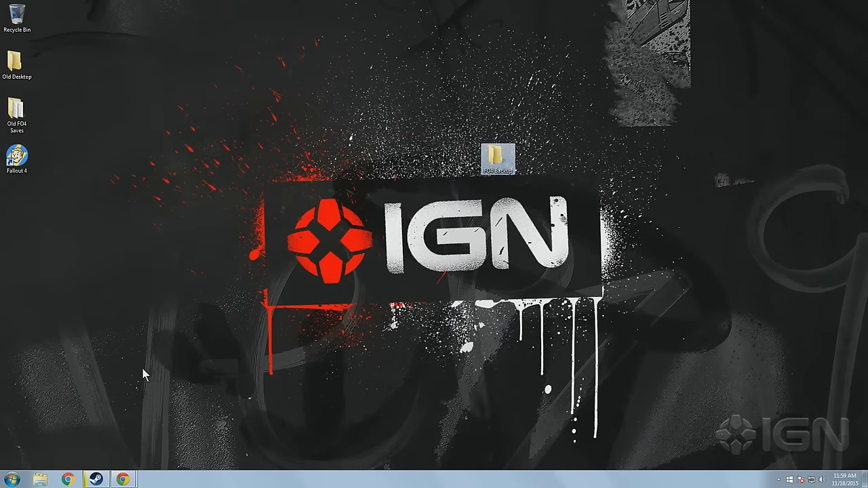
Step: Browse to C:\Program Files (x86)\Steam\SteamApps\common and select the Fallout 4 folder
click(39, 480)
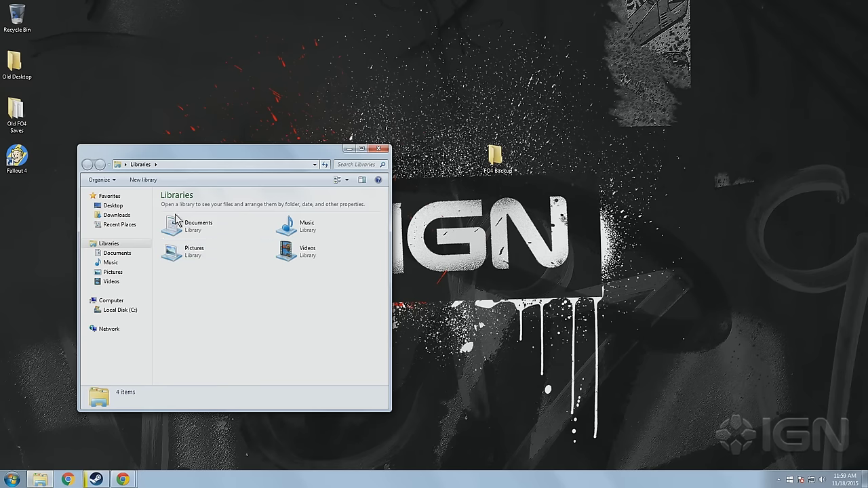
click(120, 310)
double_click(173, 291)
scroll(172, 283, down, 6)
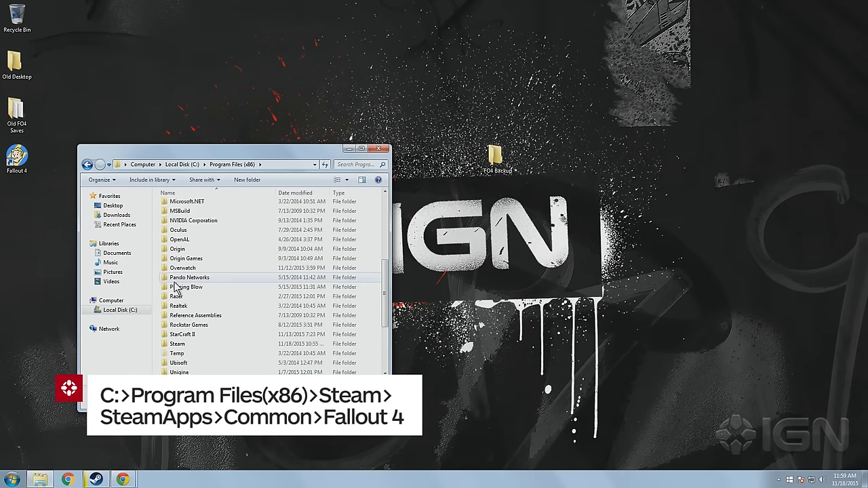
double_click(178, 343)
scroll(204, 277, down, 4)
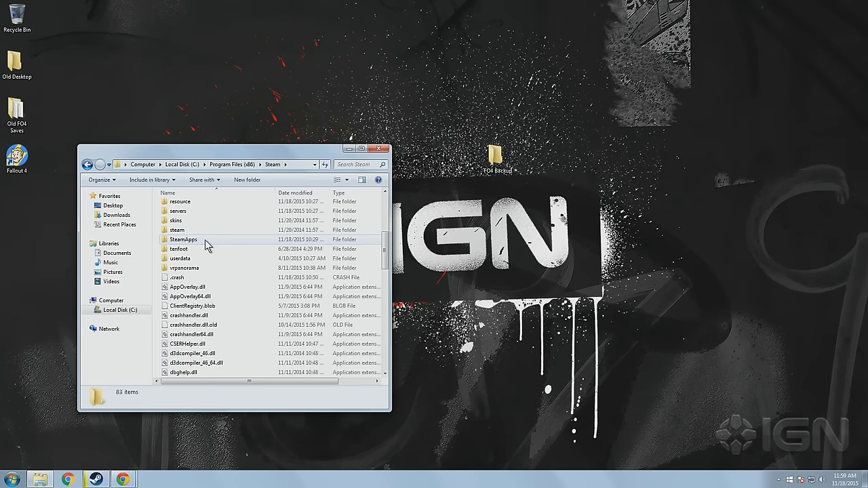
double_click(207, 244)
double_click(204, 210)
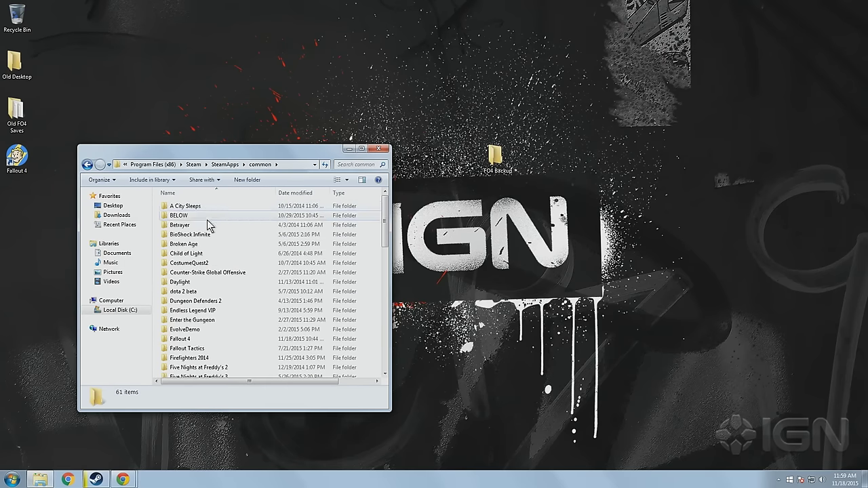
click(202, 337)
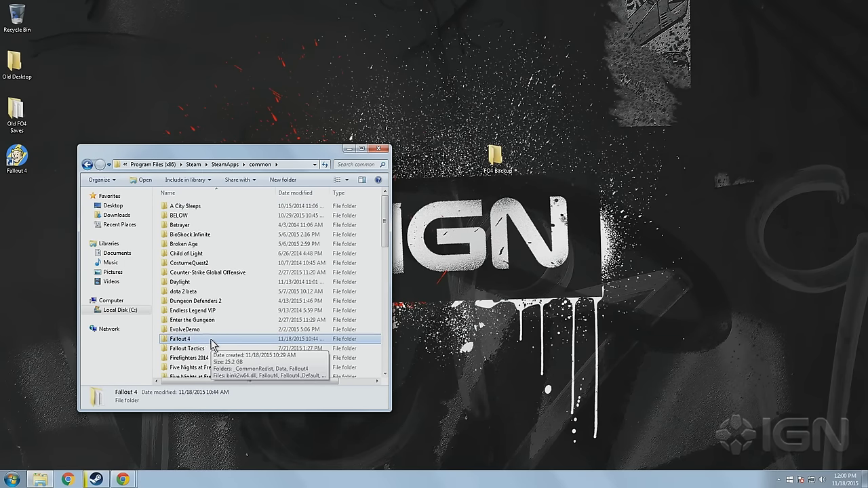
Step: Copy the Fallout 4 folder and paste it into the FO4 Backup folder
double_click(495, 156)
drag(267, 169, 629, 190)
right_click(181, 337)
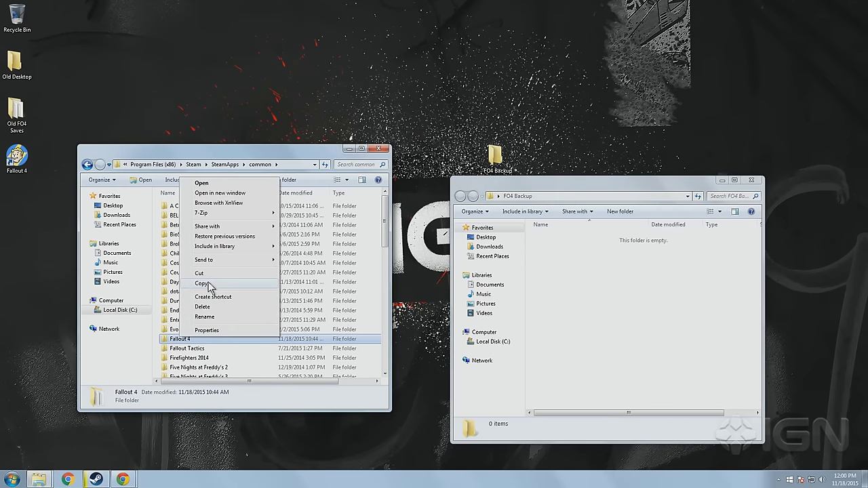
click(215, 284)
right_click(590, 269)
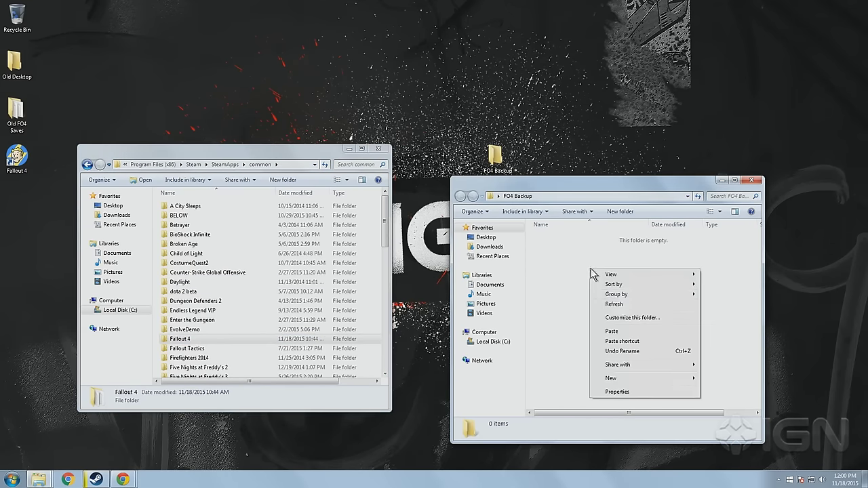
click(612, 331)
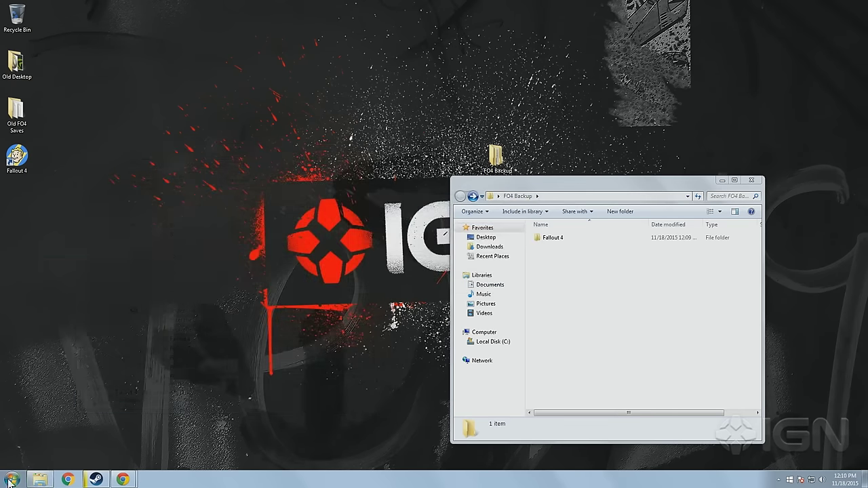
Step: In Documents > My Games > Fallout4, select the Fallout4 and Fallout4Prefs files
click(13, 479)
click(156, 305)
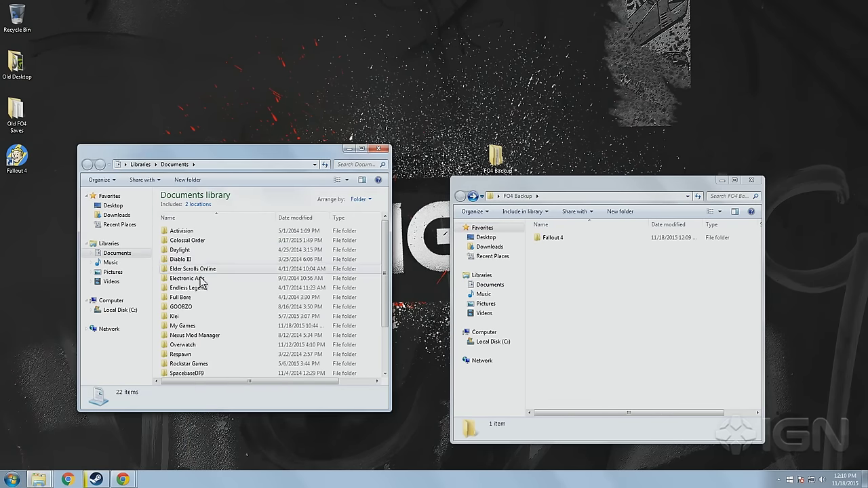
double_click(208, 331)
double_click(203, 269)
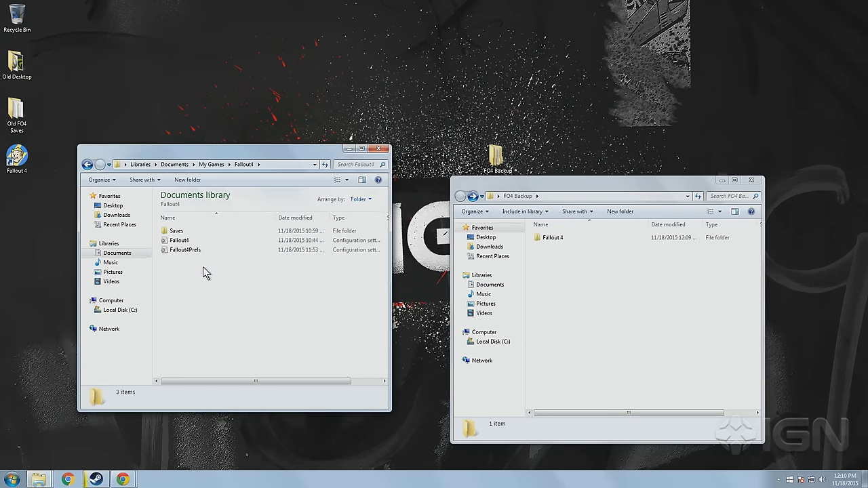
click(194, 249)
click(203, 241)
shift+click(214, 249)
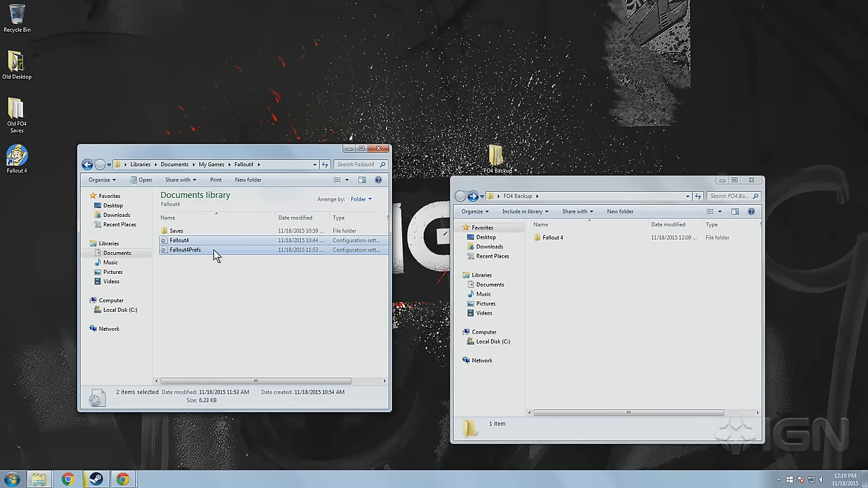
Step: Copy the two settings files and paste them into the FO4 Backup folder
right_click(213, 249)
click(248, 336)
click(587, 258)
right_click(562, 255)
click(578, 316)
click(552, 279)
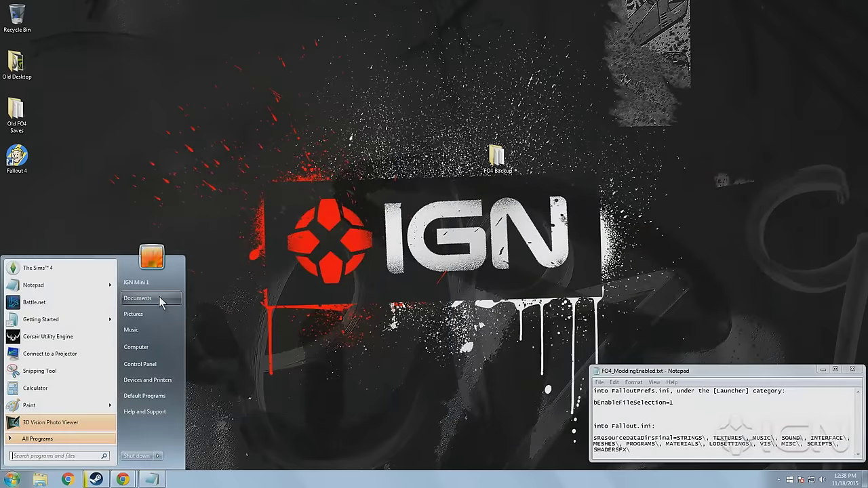
Step: Open Fallout4.ini from Documents\My Games\Fallout4 in Notepad
click(161, 300)
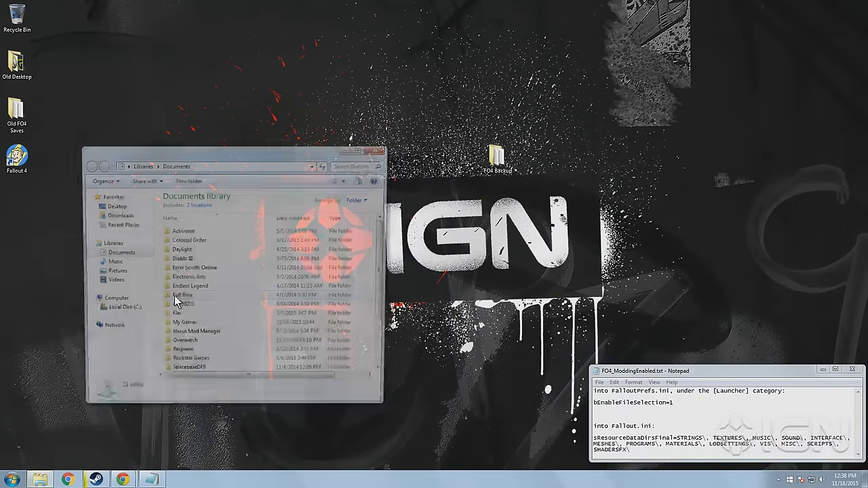
click(210, 328)
double_click(209, 329)
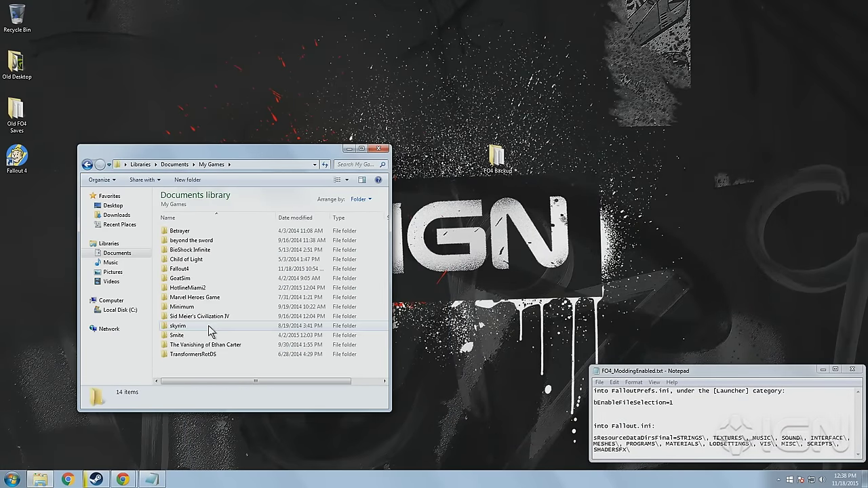
double_click(211, 270)
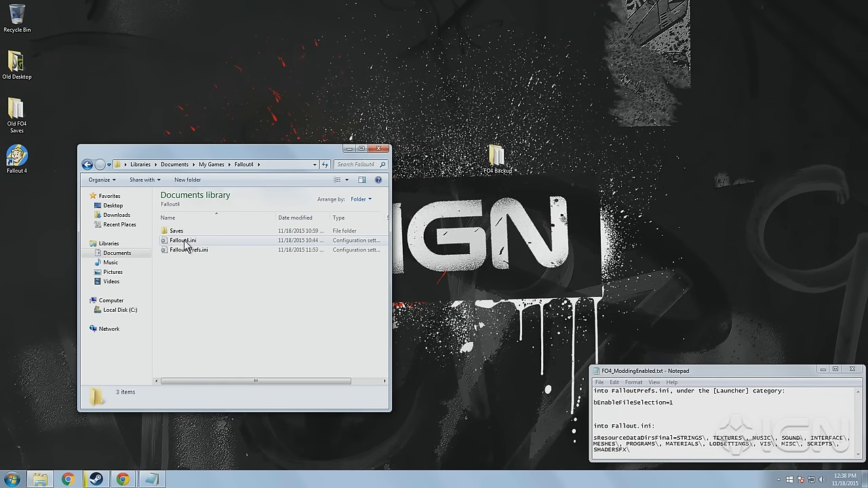
double_click(210, 242)
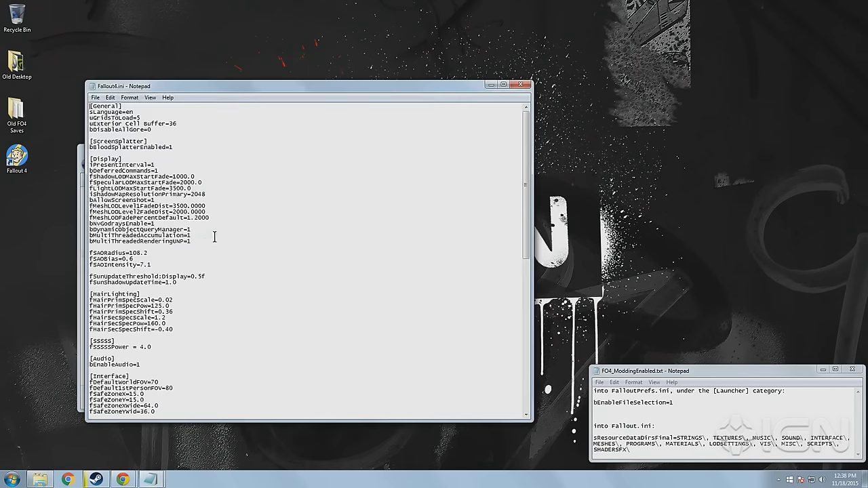
drag(247, 95, 267, 60)
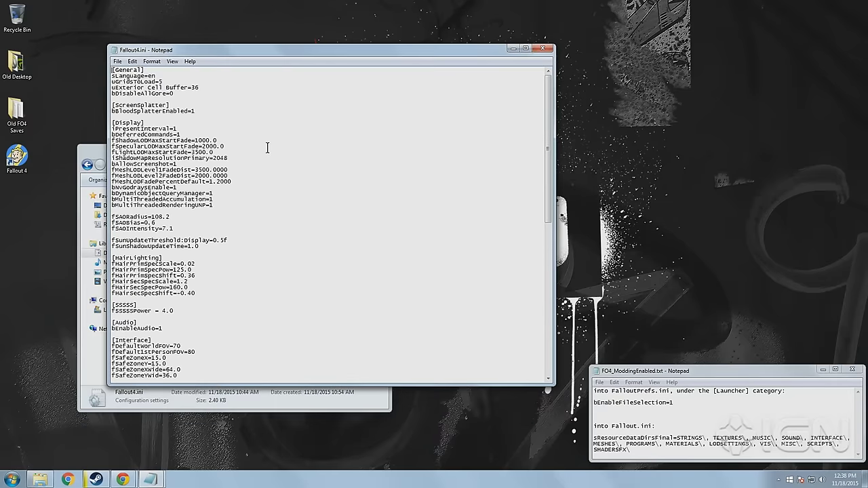
scroll(268, 147, down, 9)
scroll(267, 147, down, 4)
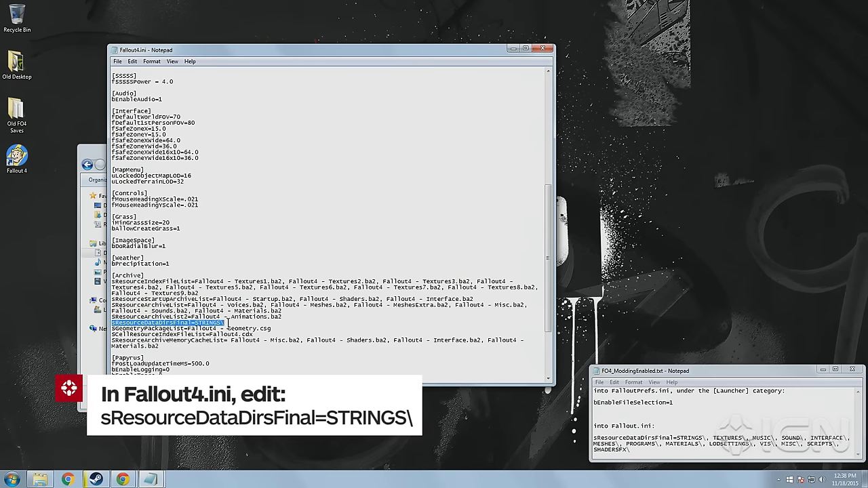
Step: Replace the sResourceDataDirsFinal line with the full STRINGS-through-SHADERSFX list from the notes
click(594, 421)
drag(632, 450, 588, 440)
right_click(616, 439)
click(651, 342)
click(236, 321)
drag(236, 321, 107, 323)
right_click(130, 326)
click(158, 366)
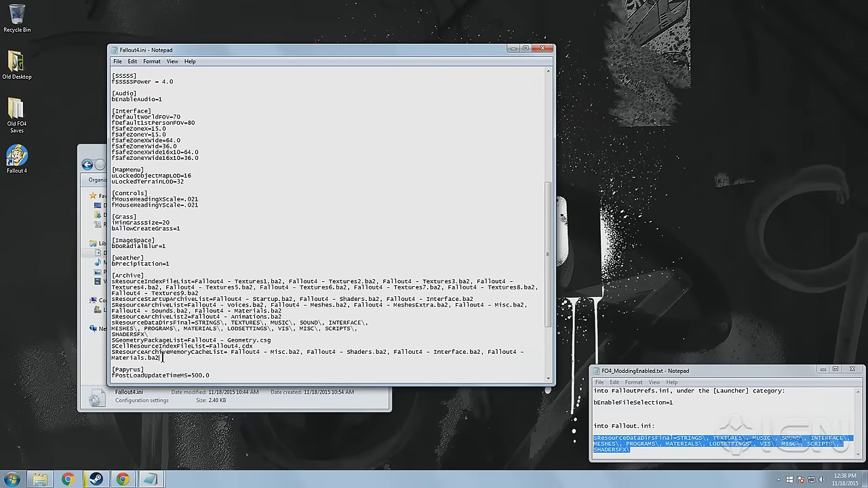
Step: Save and close Fallout4.ini
click(118, 61)
click(130, 90)
click(542, 48)
Step: Open Fallout4Prefs.ini in Notepad and scroll to the [Launcher] section
click(198, 251)
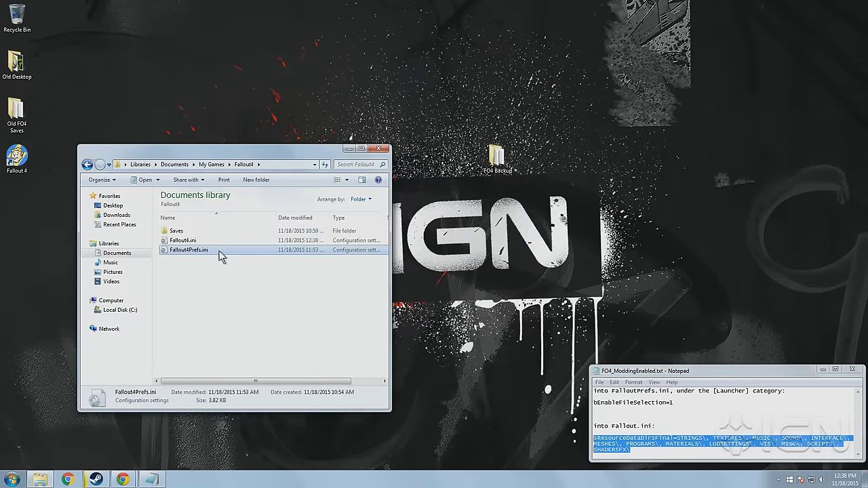
double_click(220, 255)
scroll(336, 186, down, 12)
scroll(336, 186, down, 13)
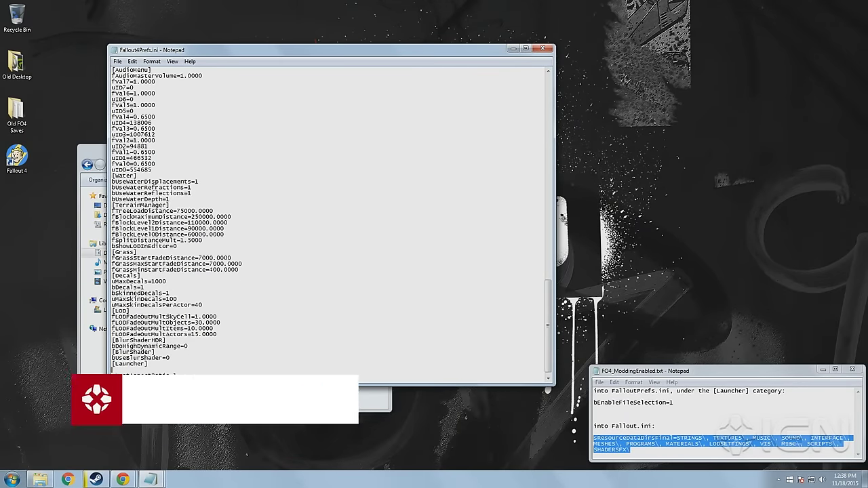
Step: Paste bEnableFileSelection=1 from the notes under [Launcher]
drag(675, 402, 593, 402)
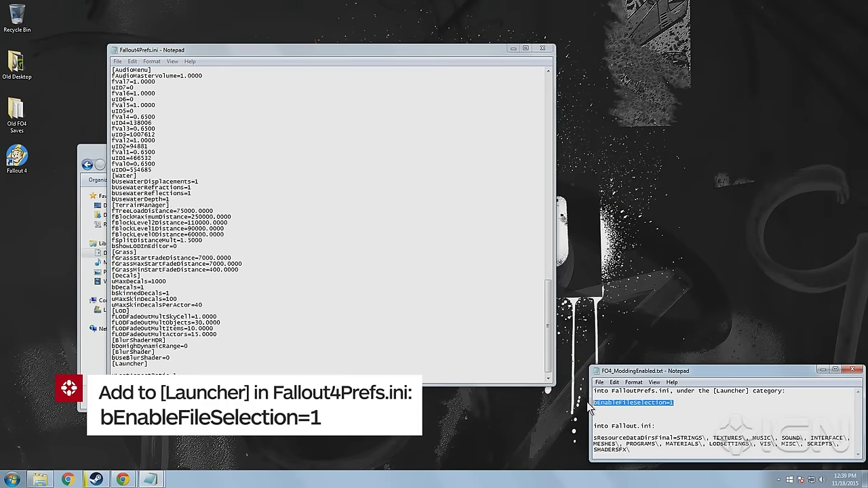
click(210, 367)
key(ctrl+v)
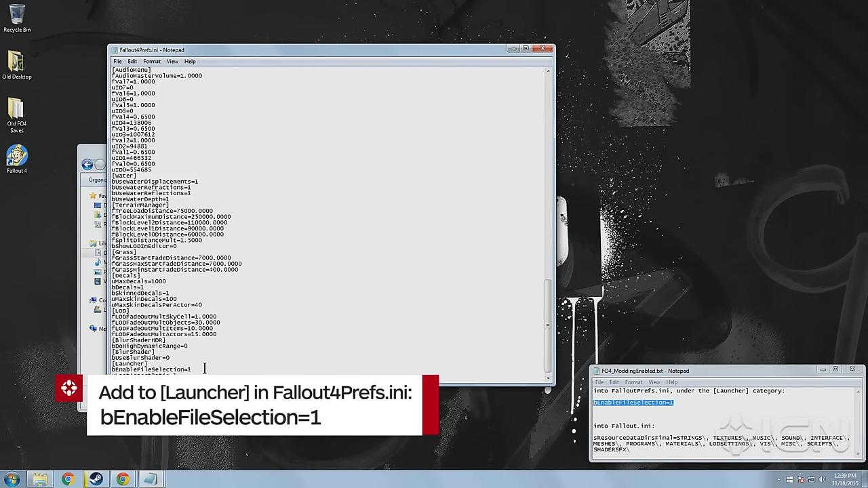
drag(196, 369, 102, 369)
click(194, 370)
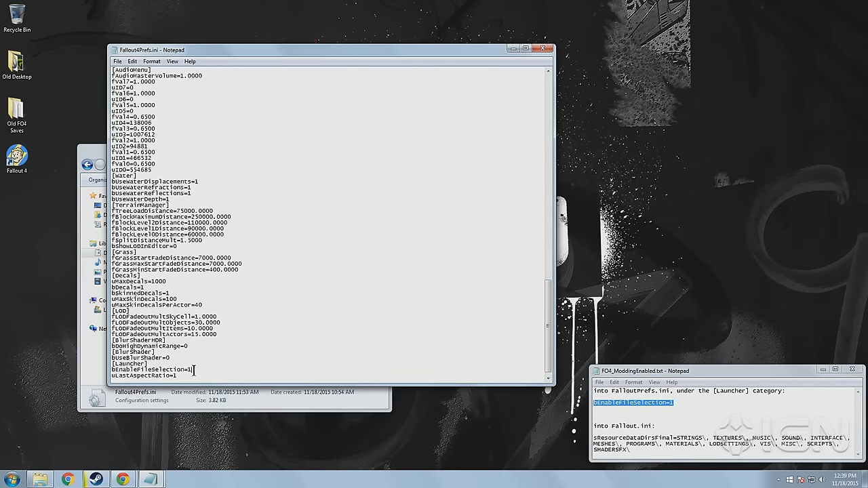
Step: Save and close Fallout4Prefs.ini, then confirm the detected Fallout4 install location
click(118, 62)
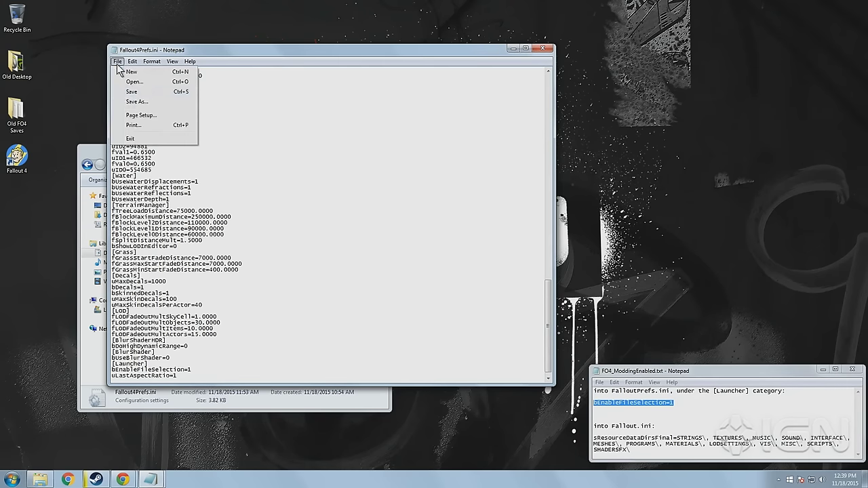
click(131, 91)
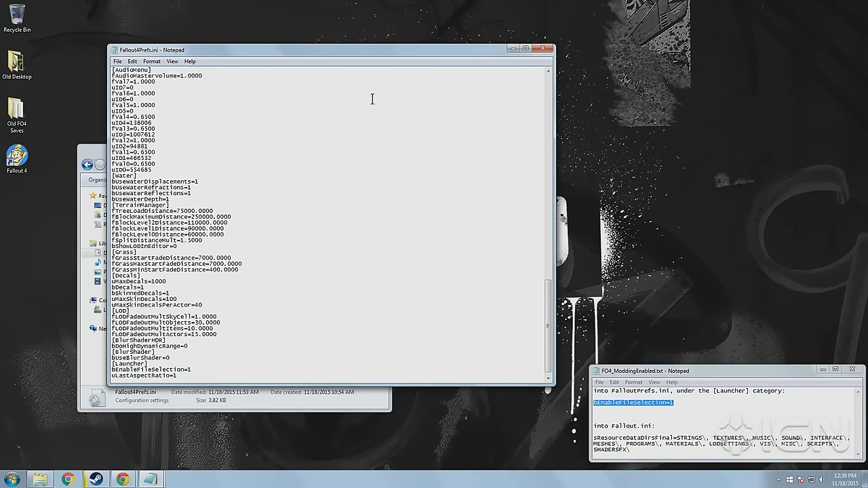
click(543, 48)
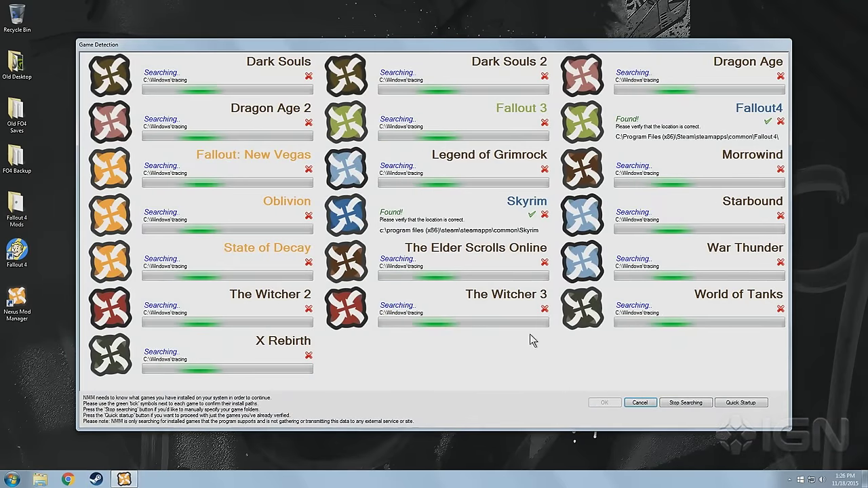
click(767, 121)
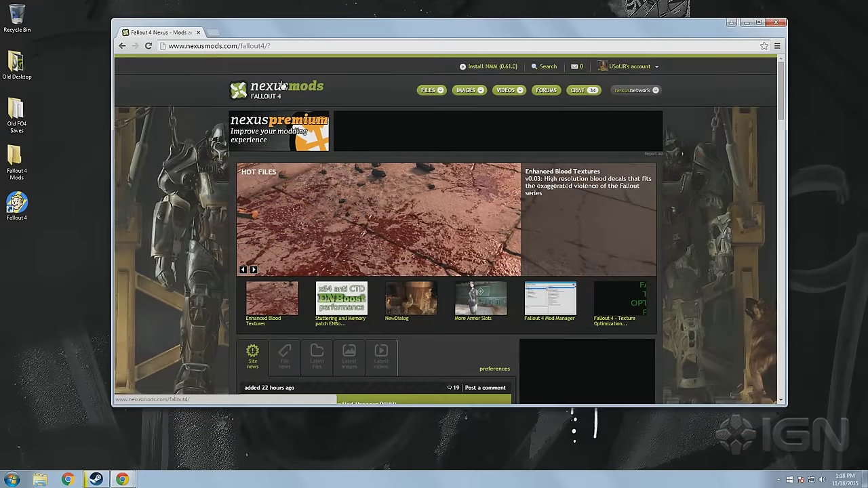
Step: Download the Nexus Mod Manager installer for Vista, Win 7, 8, 10 from its Nexus Mods page
click(488, 67)
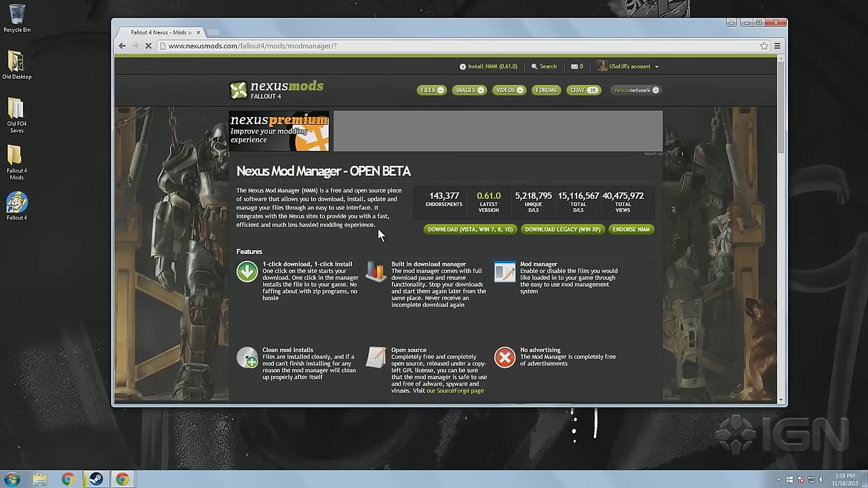
click(457, 235)
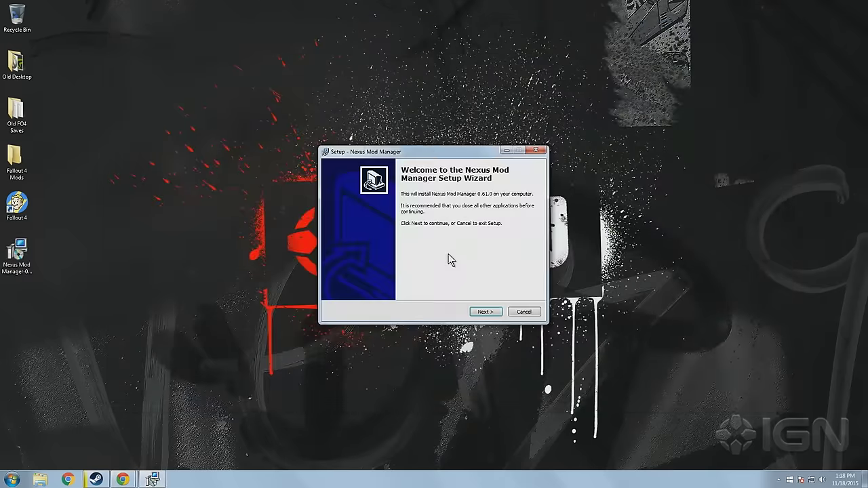
Step: Go through the Nexus Mod Manager 0.61.0 installer and accept the default Fallout4 mod folders
click(491, 314)
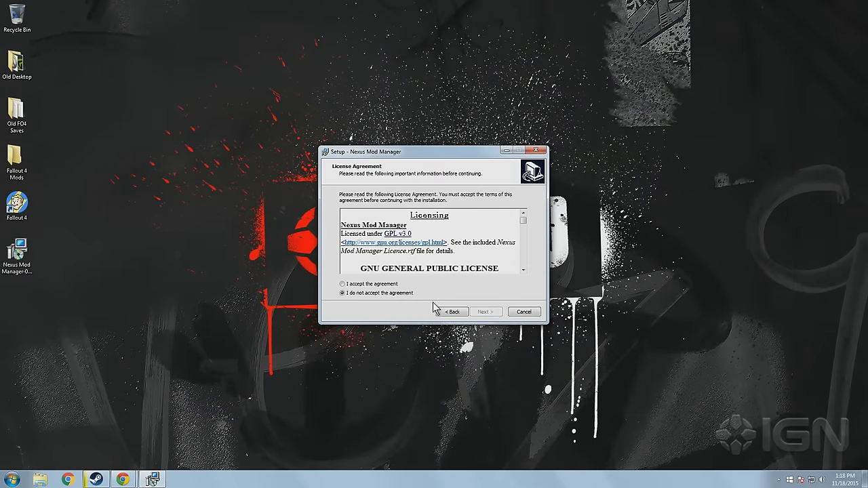
click(484, 312)
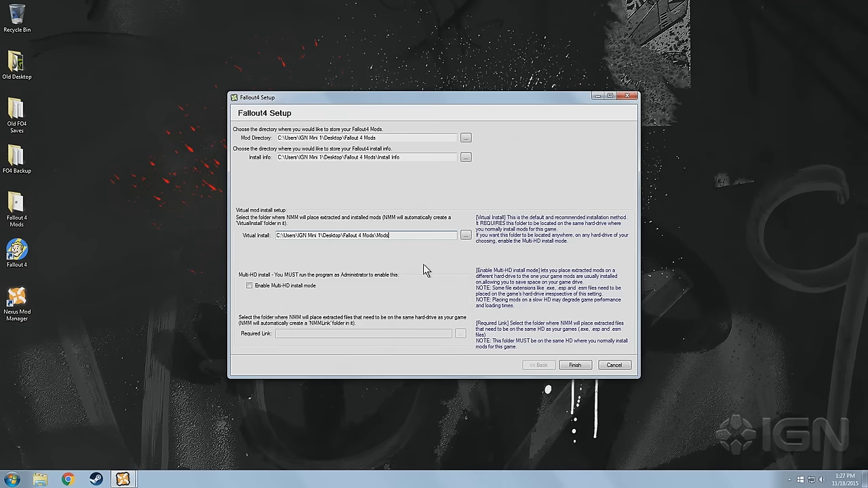
click(576, 366)
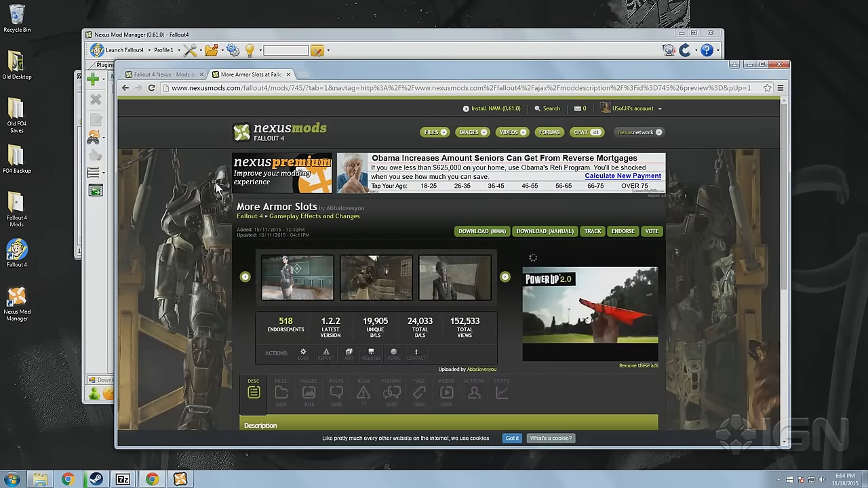
Step: Send More Armor Slots 1.2.2 to the manager from the FILES tab and activate it
scroll(216, 186, down, 2)
click(281, 257)
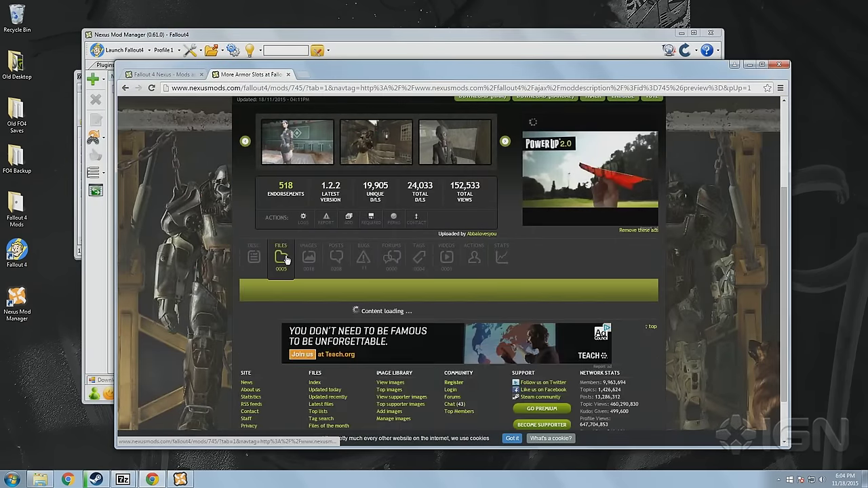
scroll(209, 264, down, 1)
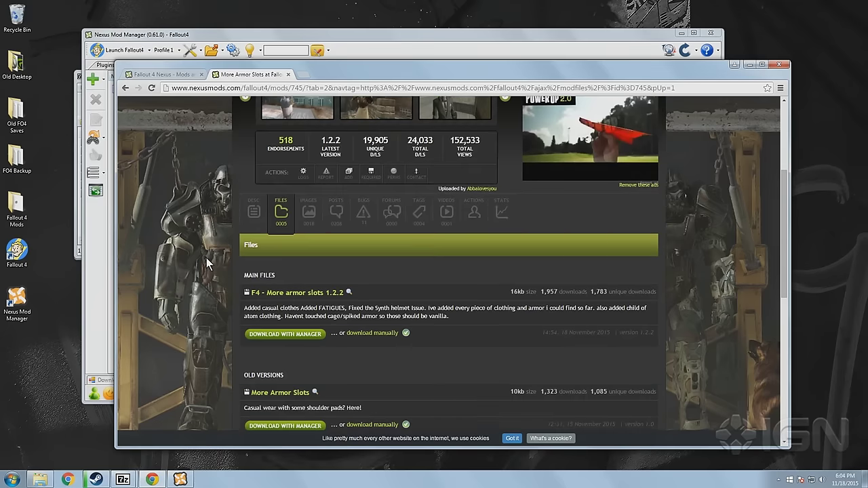
click(284, 335)
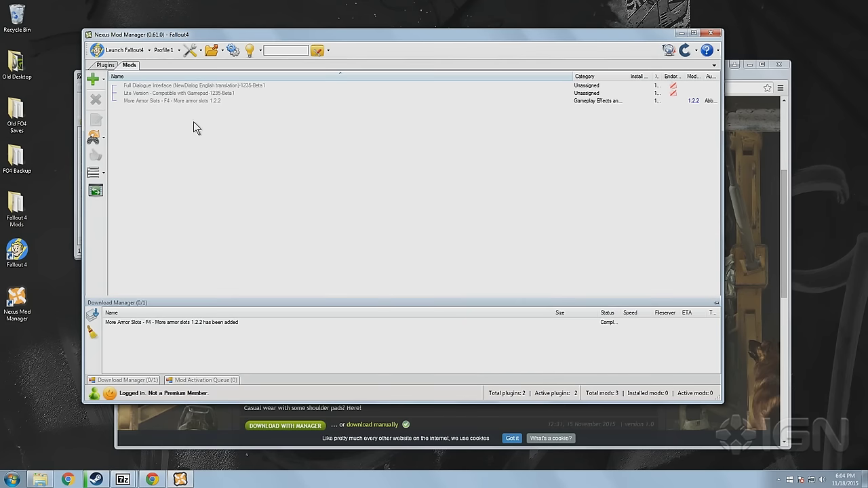
click(183, 102)
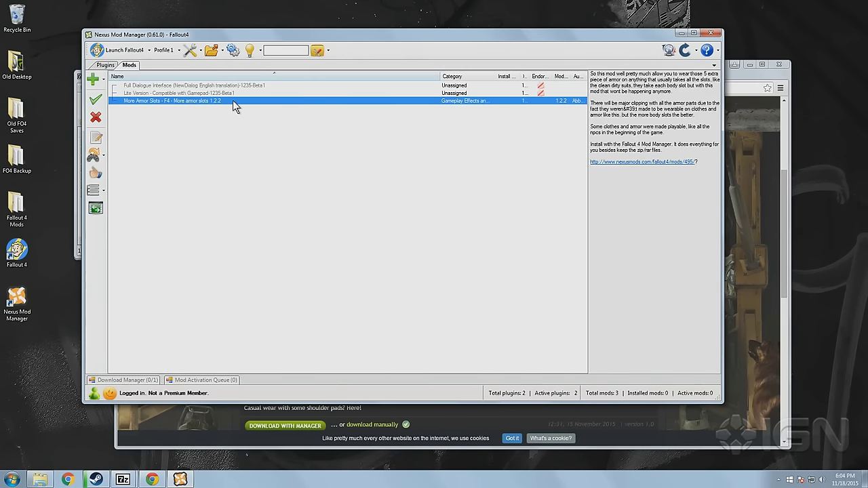
click(95, 100)
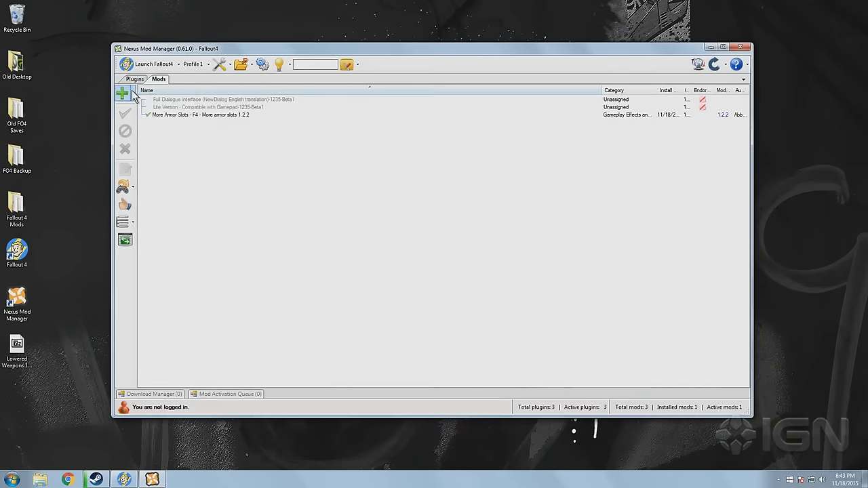
Step: Add Lowered Weapons 1.1-522-1-0.rar from the Desktop as a mod from file
click(132, 95)
click(176, 95)
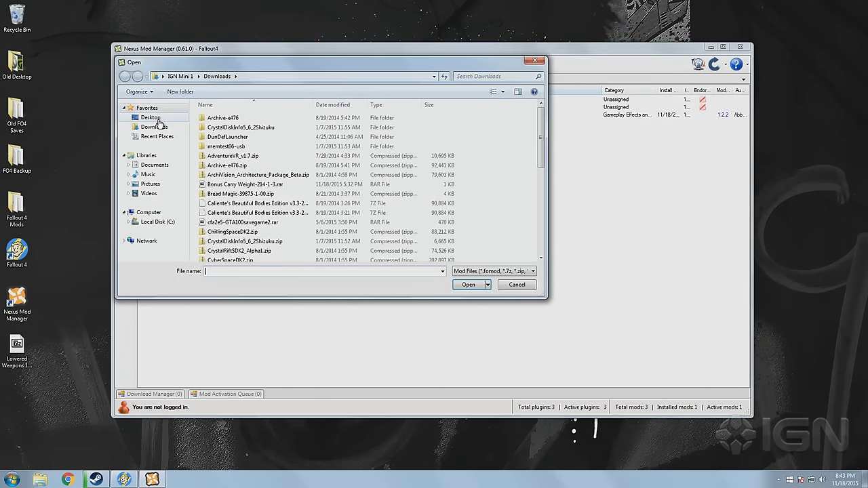
click(156, 119)
click(209, 189)
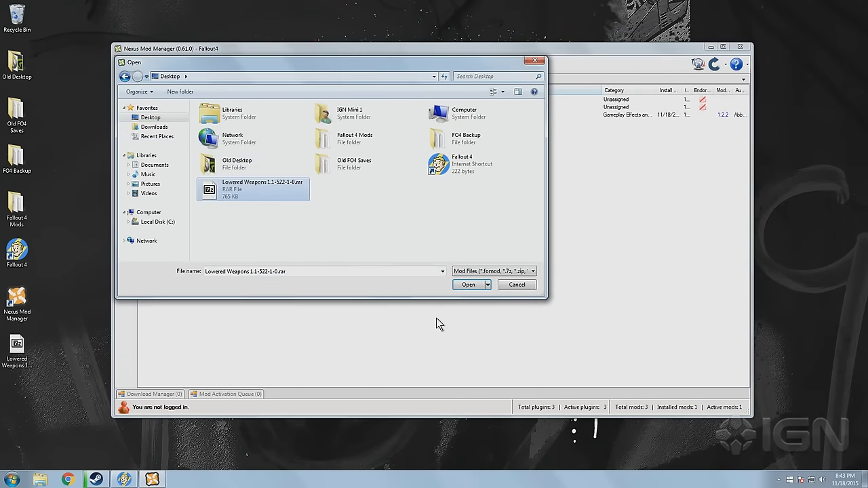
click(467, 286)
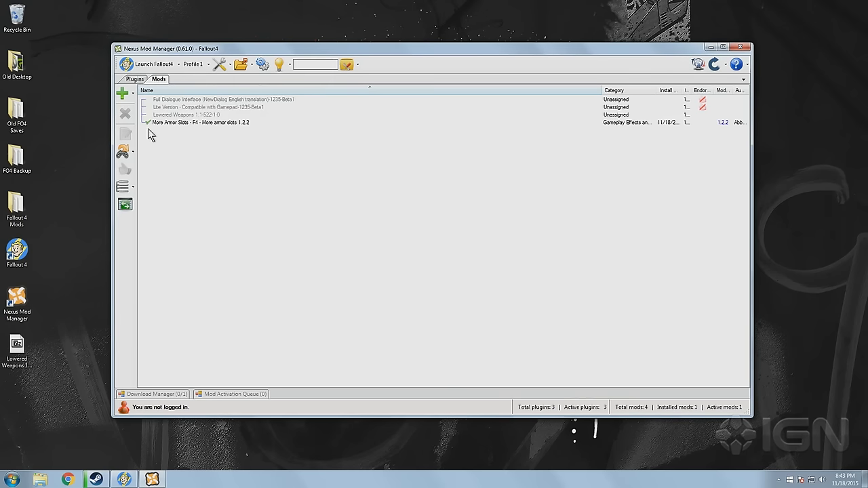
Step: Activate the Lowered Weapons mod and drag its desktop archive into the mod list
click(175, 115)
click(125, 114)
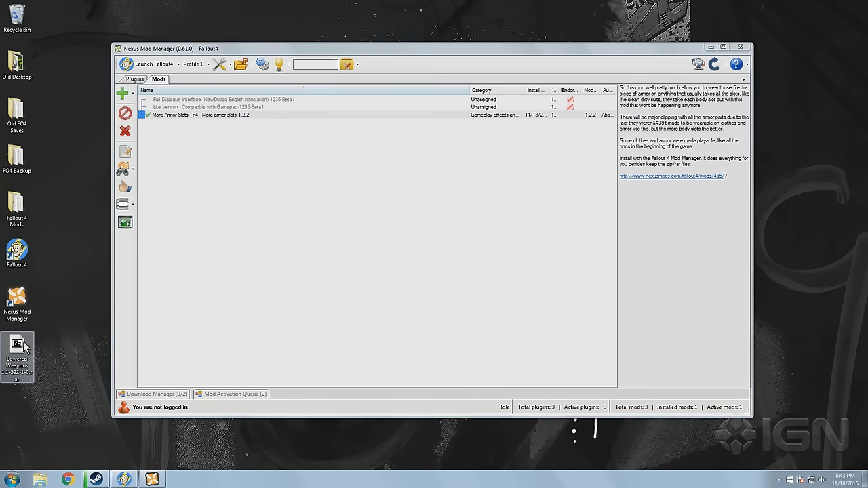
drag(17, 349, 163, 205)
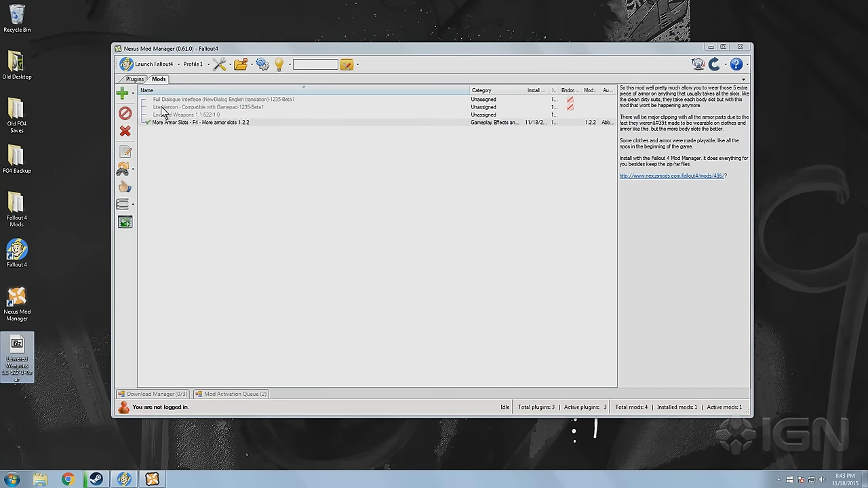
Step: Confirm Fallout4.esm, CarryWeight500.esp and More armor slots.esp are active, then launch Fallout4
click(163, 115)
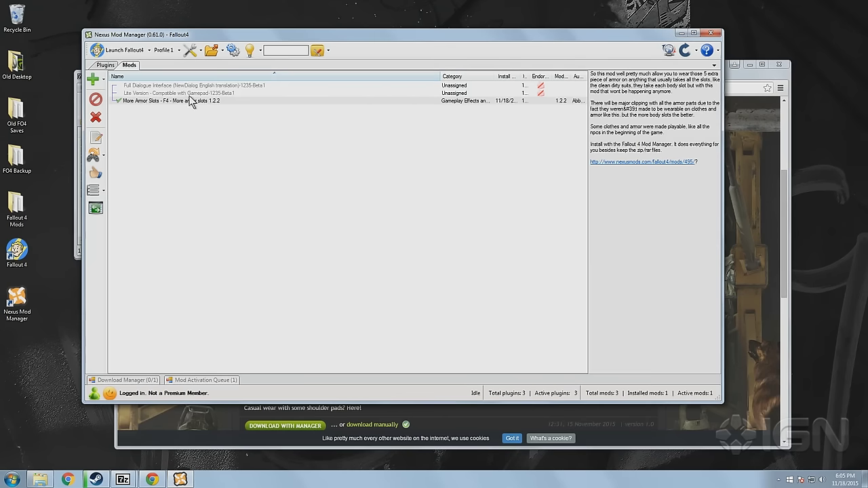
click(105, 65)
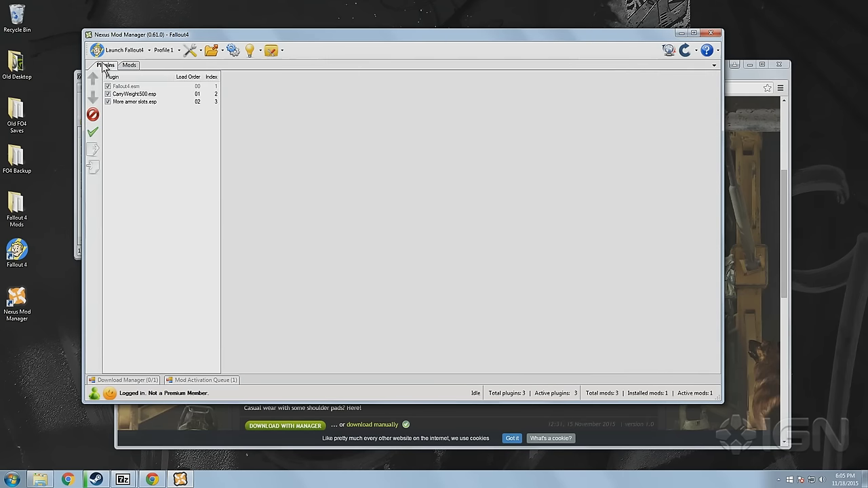
click(135, 106)
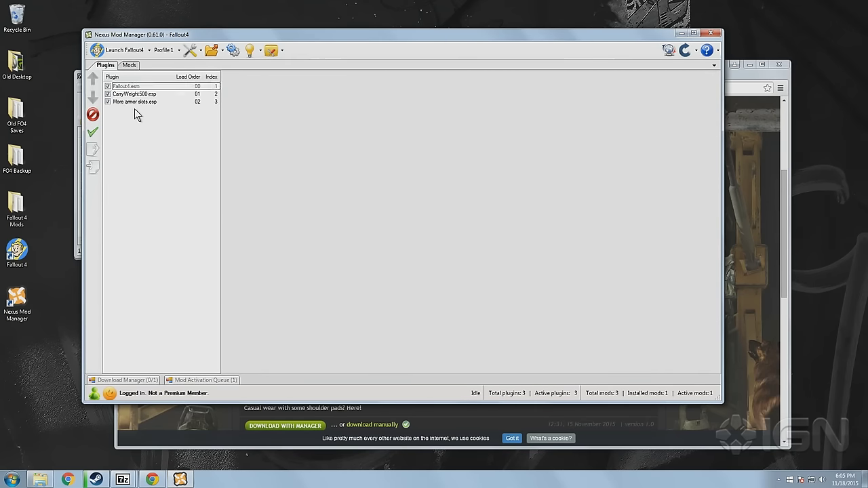
click(129, 51)
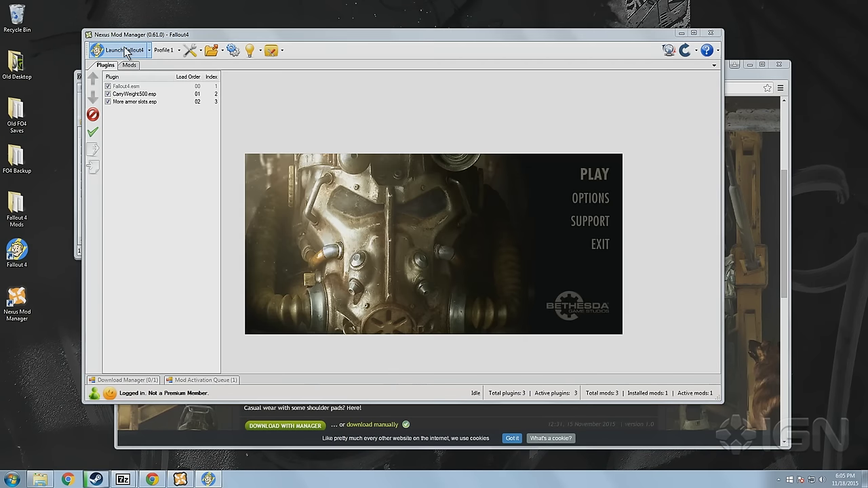
Step: Launch Fallout 4 from its launcher with the mods loaded, reaching Diamond City Market
click(594, 177)
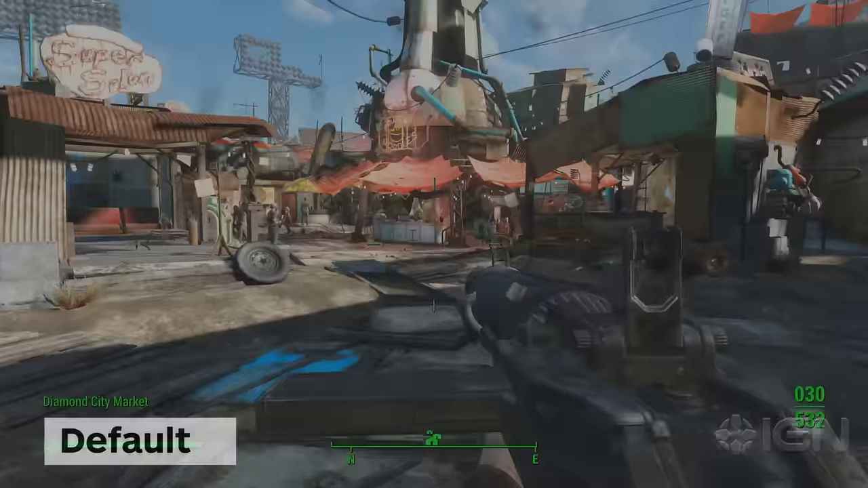